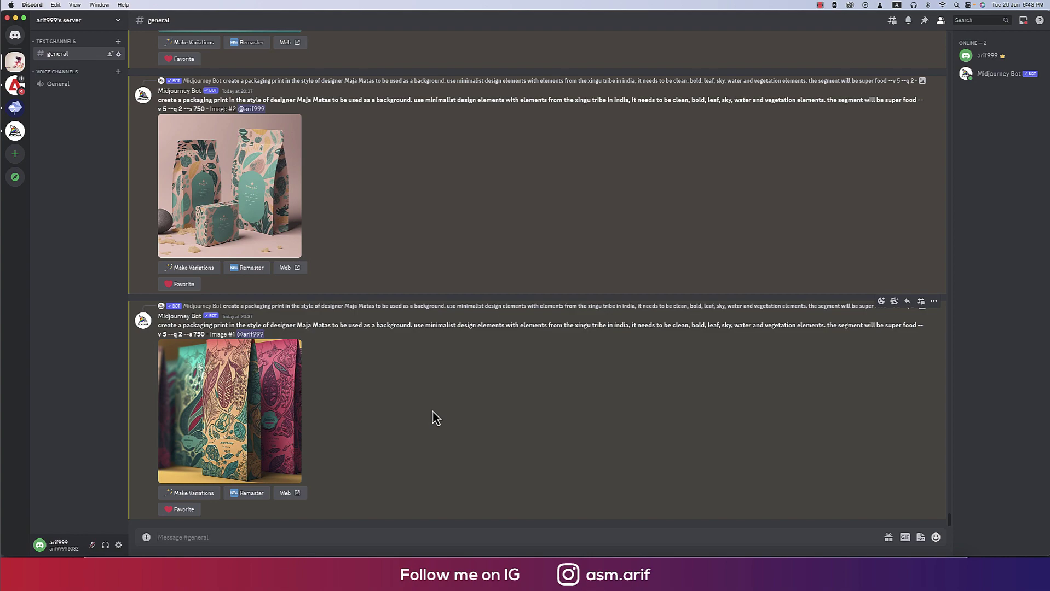
Scroll back to the earlier prompt and examine its opening words and designer name.
scroll(432, 412, "up", 5)
scroll(432, 412, "up", 7)
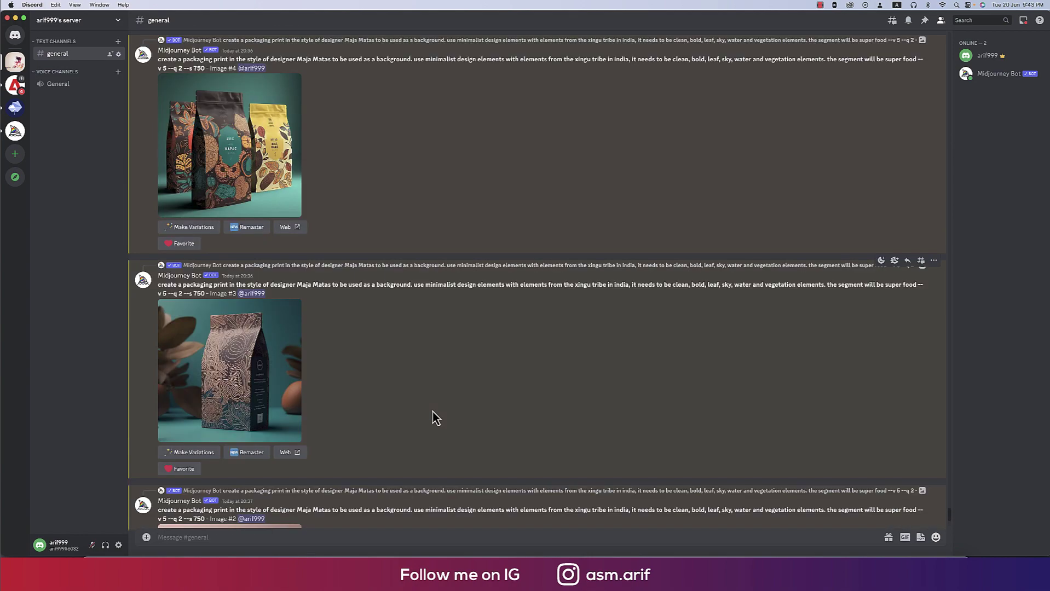
scroll(436, 418, "down", 7)
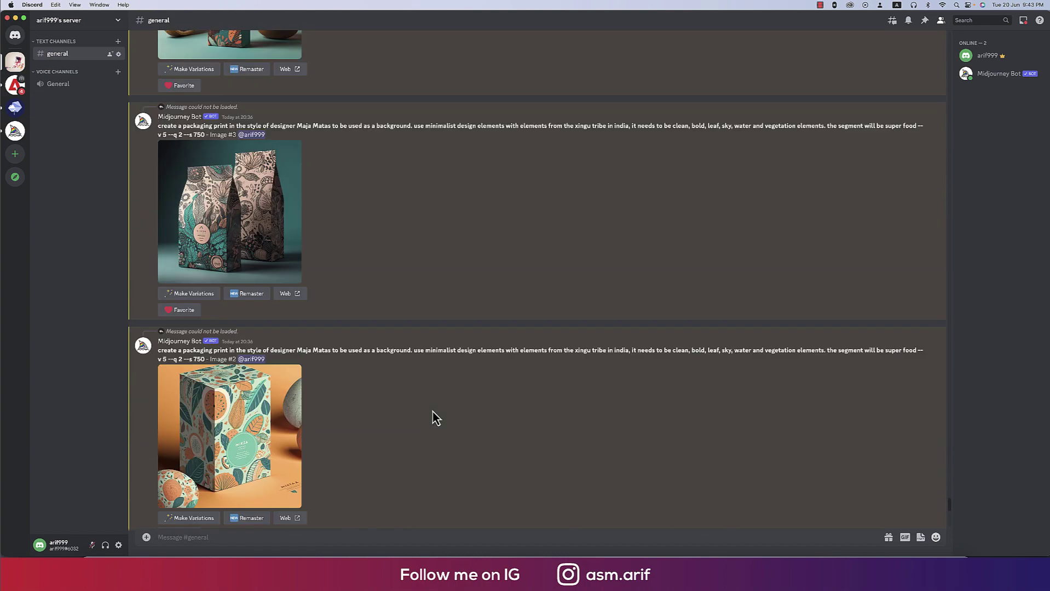
scroll(433, 411, "up", 1)
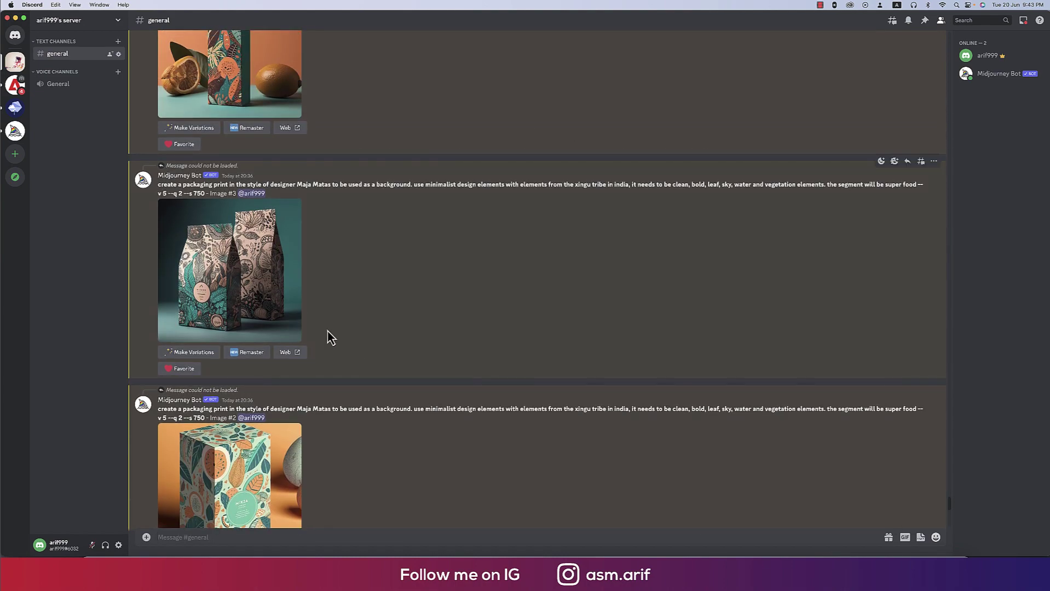
scroll(273, 305, "down", 6)
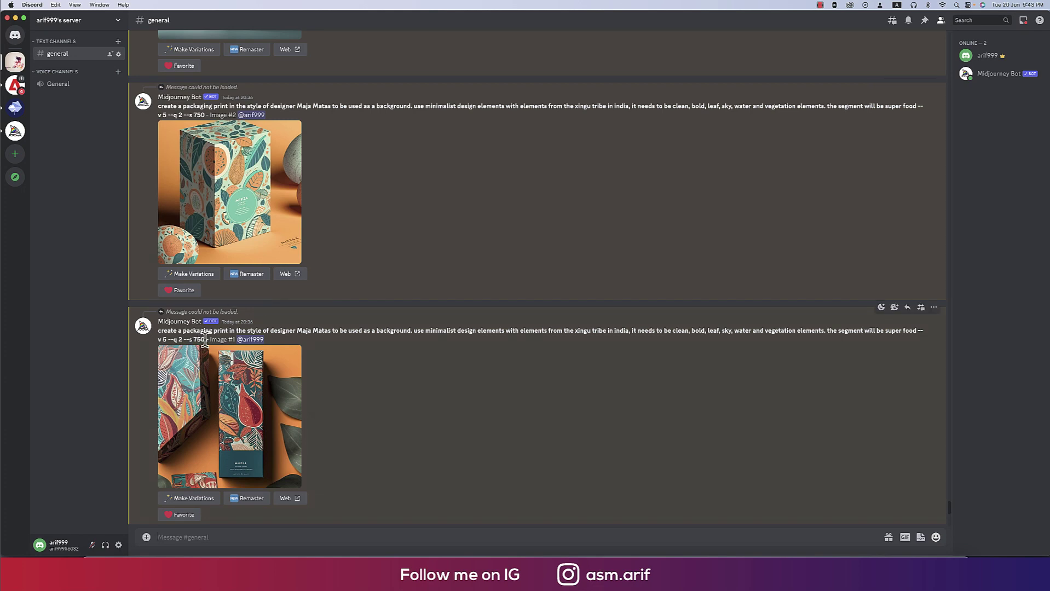
scroll(398, 388, "down", 10)
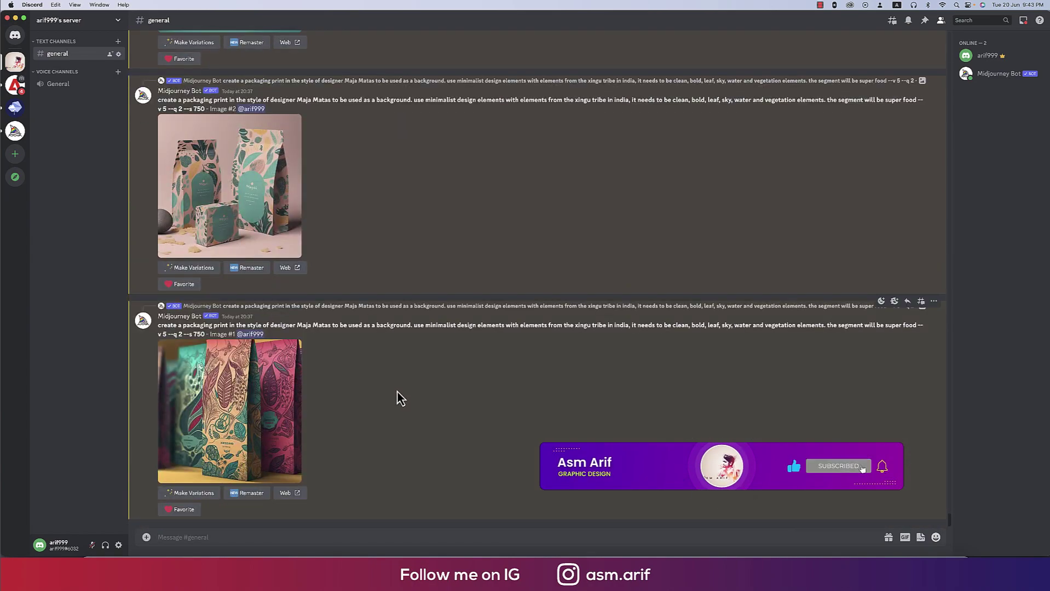
scroll(394, 396, "up", 5)
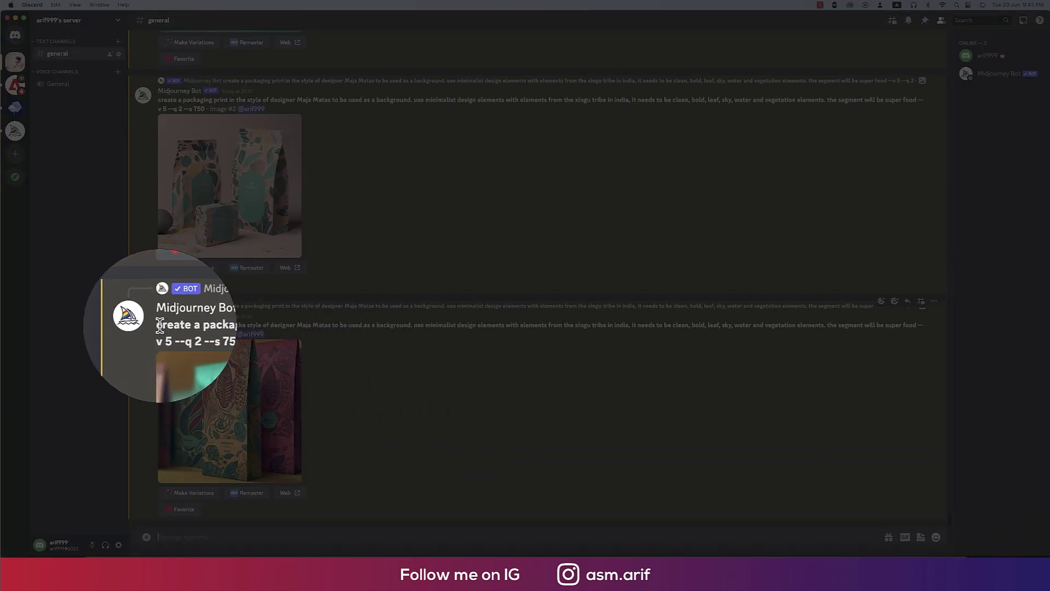
left_click_drag(160, 325, 338, 347)
left_click(338, 346)
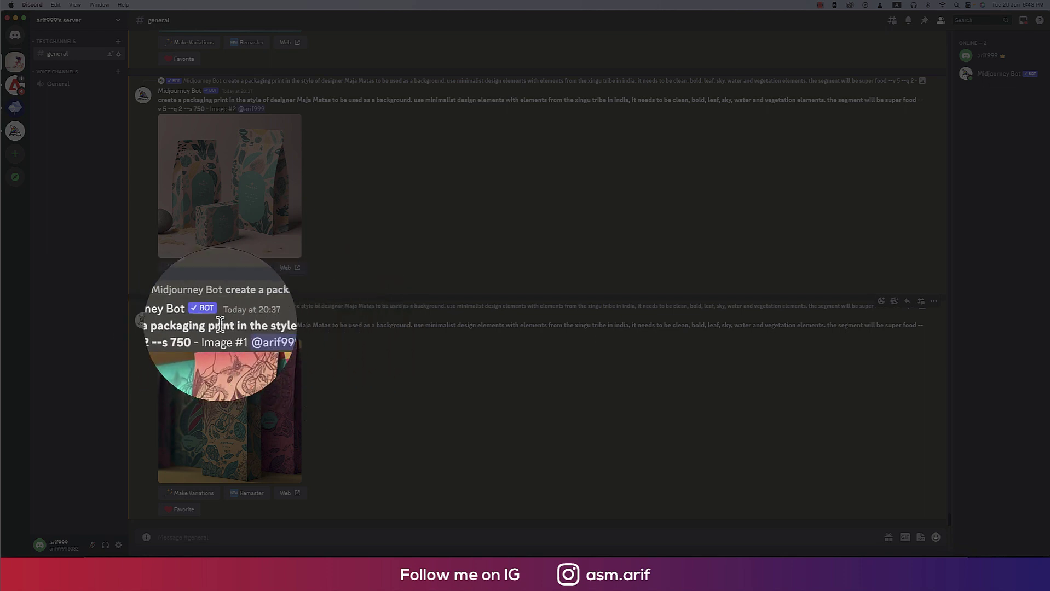
double_click(301, 327)
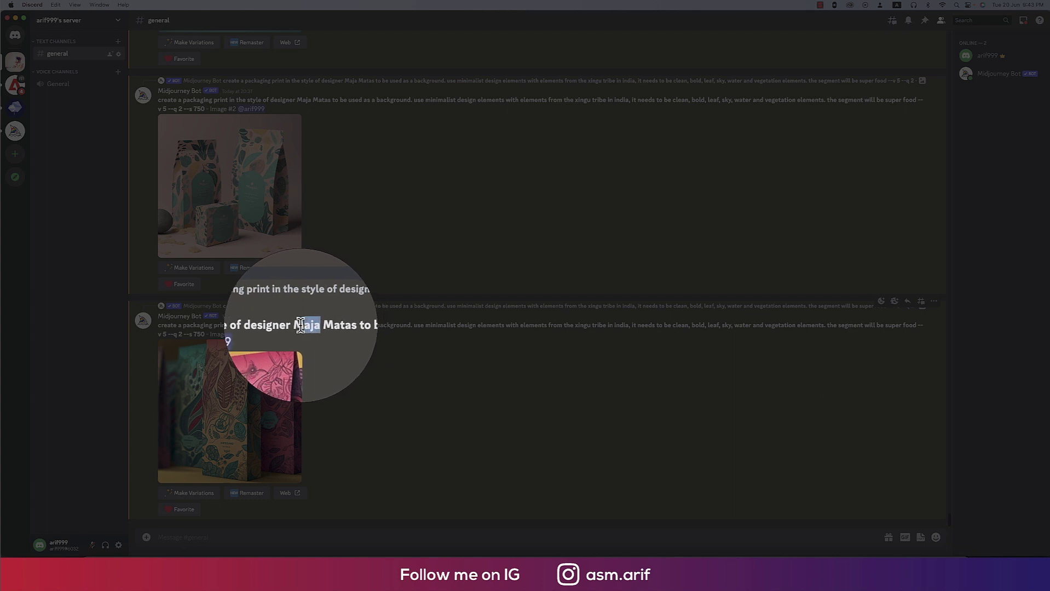
left_click(331, 334)
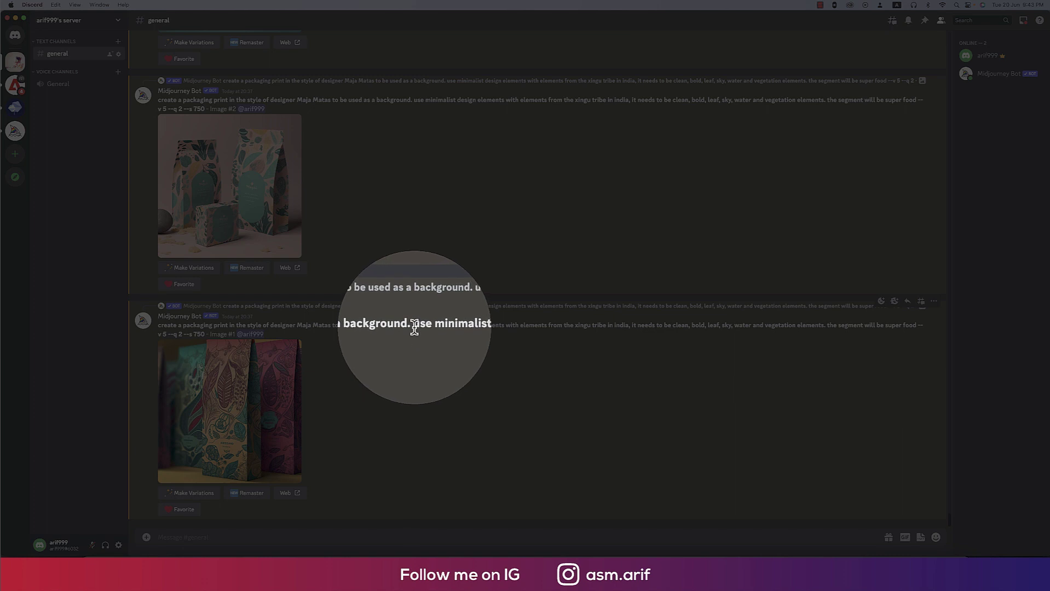
Examine the minimalist design, tribe in India, bold leaf and water/vegetation phrases in the prompt.
left_click_drag(414, 328, 597, 346)
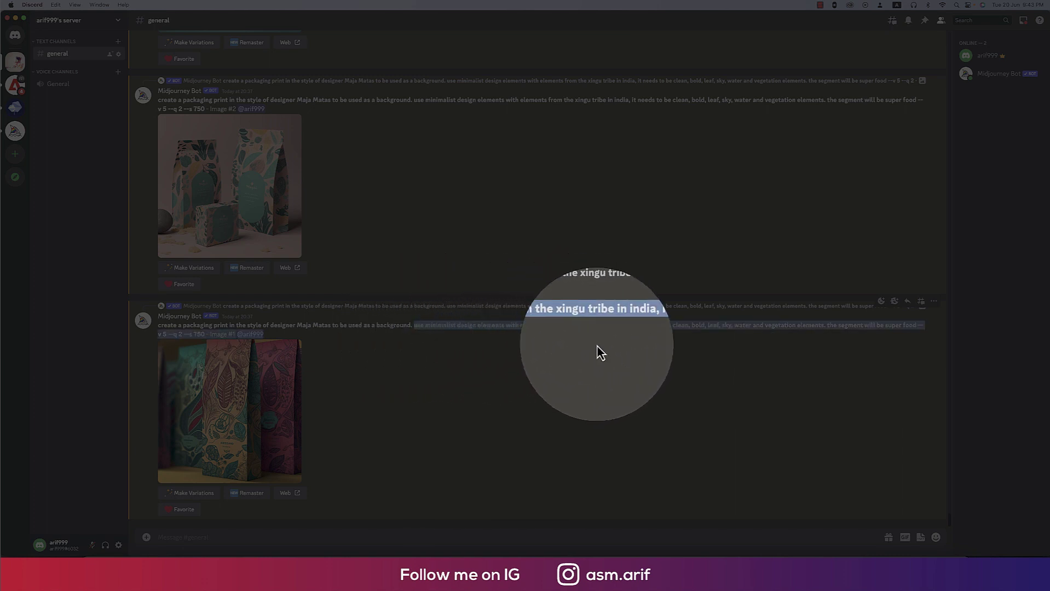
left_click(597, 344)
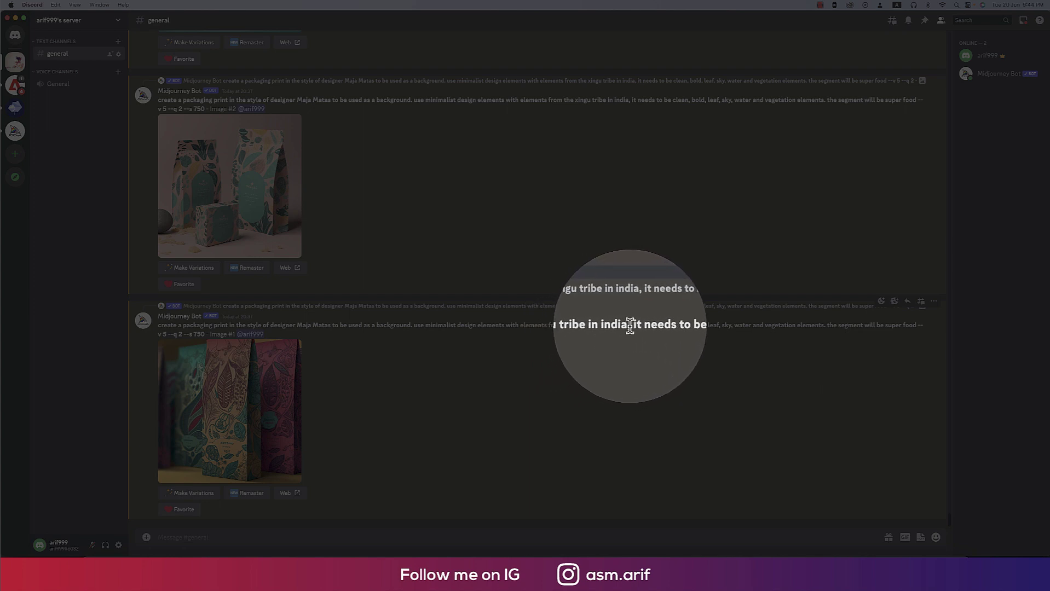
left_click_drag(628, 325, 591, 325)
left_click(642, 345)
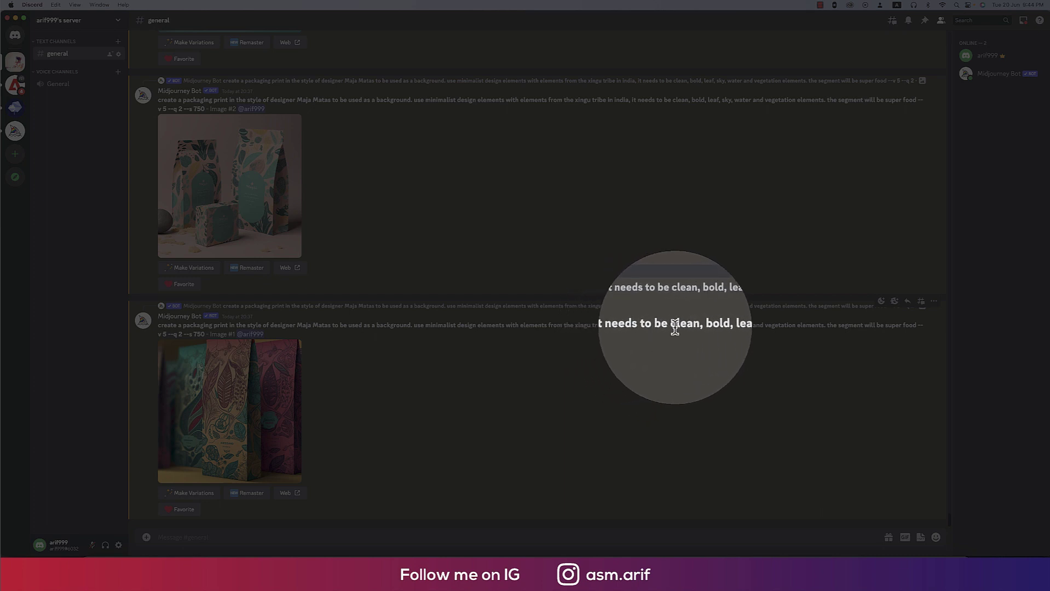
left_click_drag(693, 325, 702, 325)
double_click(712, 325)
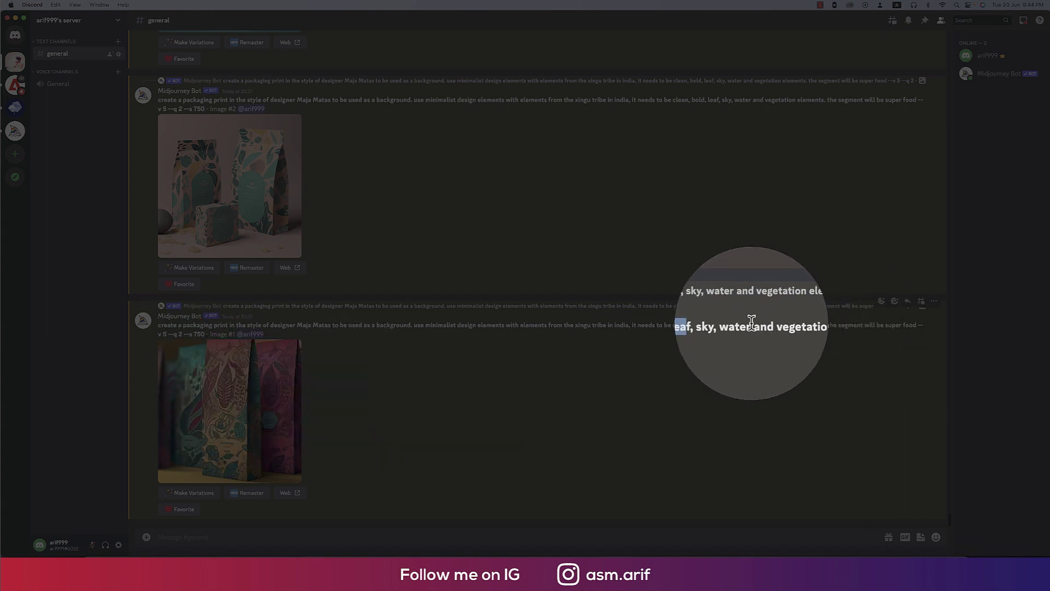
left_click_drag(734, 326, 823, 325)
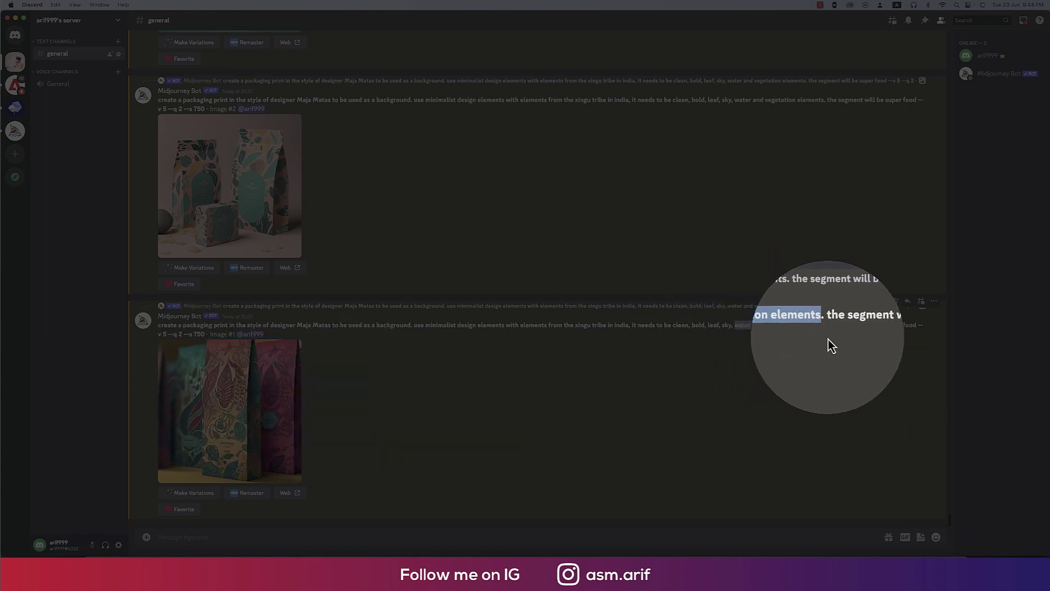
left_click(832, 344)
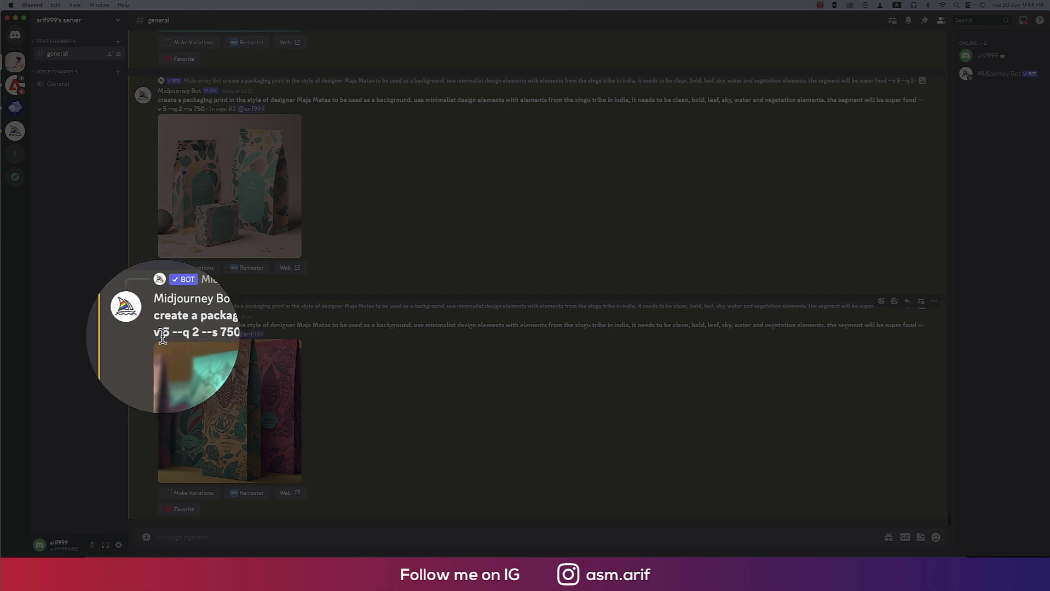
Copy the earlier prompt text through its --s 750 parameter.
left_click_drag(159, 336, 166, 337)
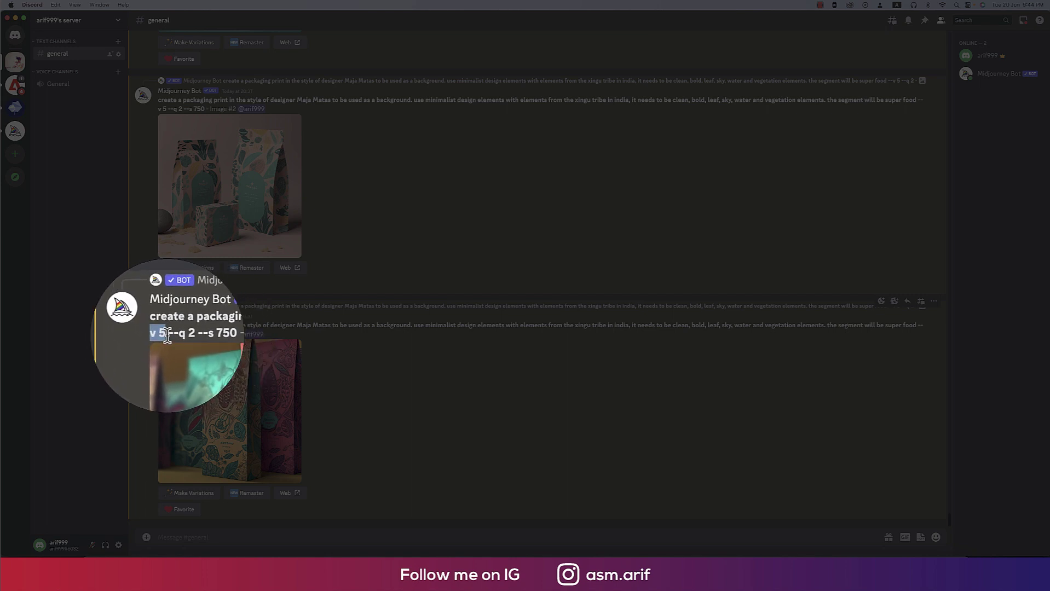
left_click(165, 337)
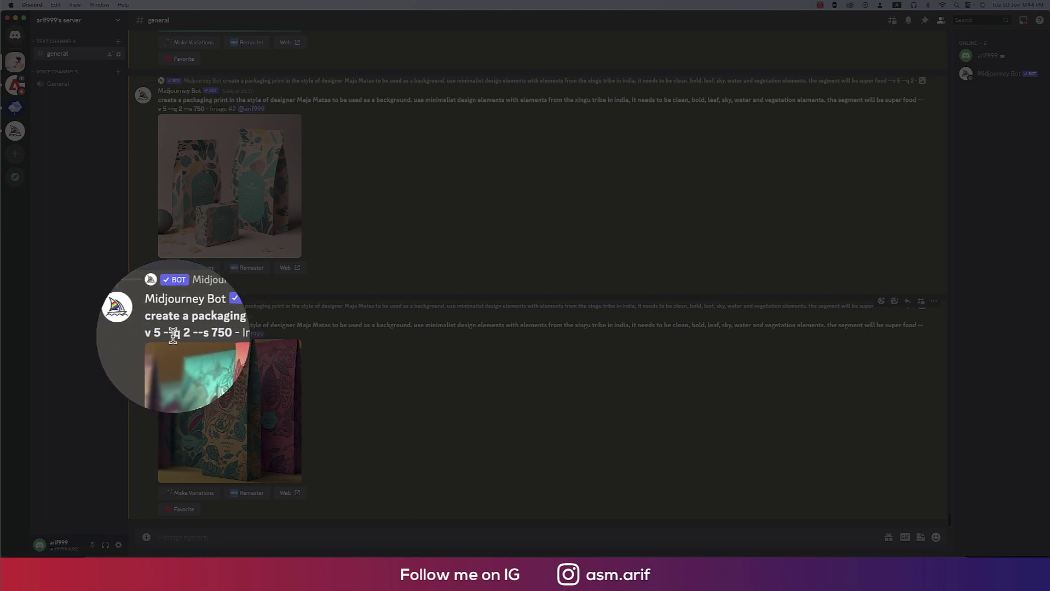
left_click_drag(188, 337, 154, 331)
right_click(164, 331)
Start a new /imagine command and paste the copied prompt into it.
left_click(402, 534)
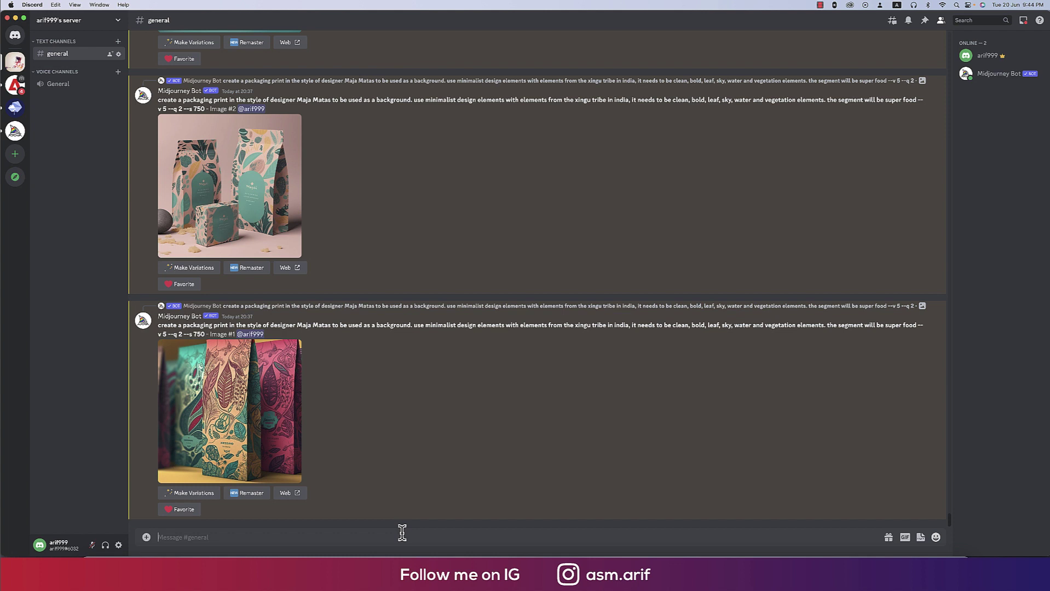
type("/")
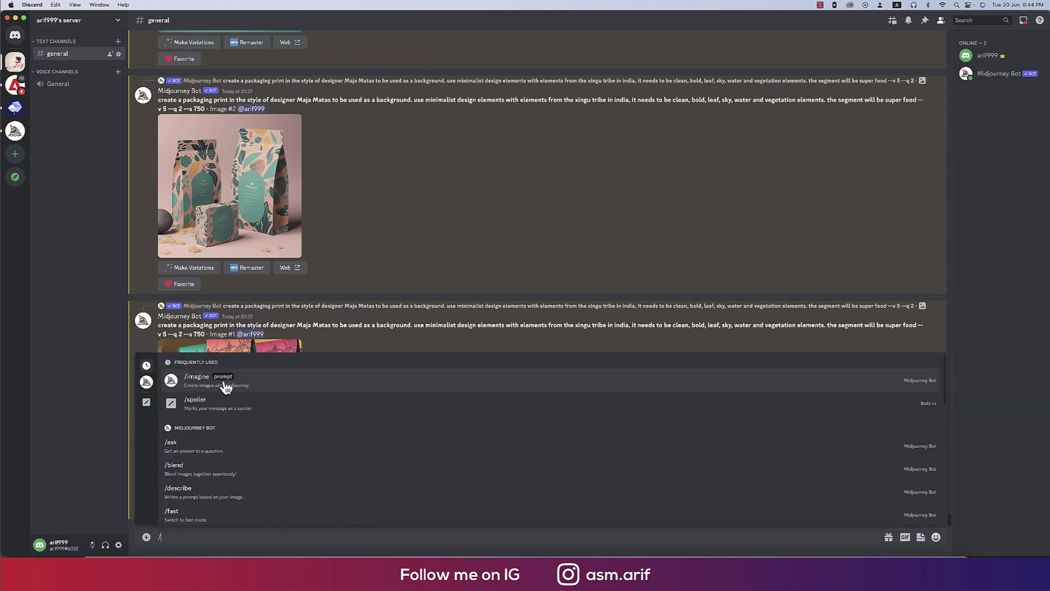
left_click(228, 384)
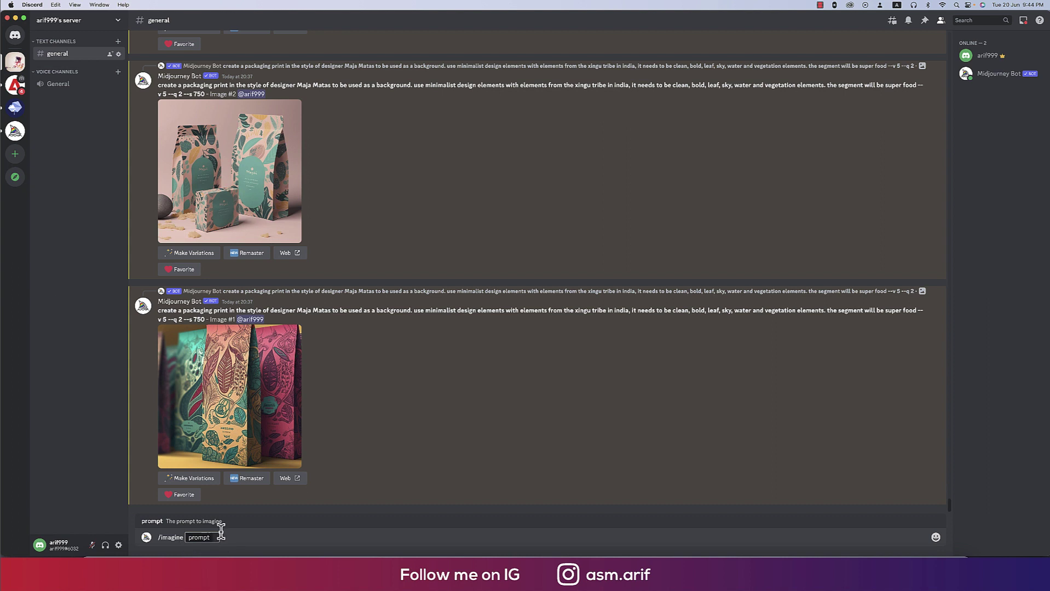
key("super+v")
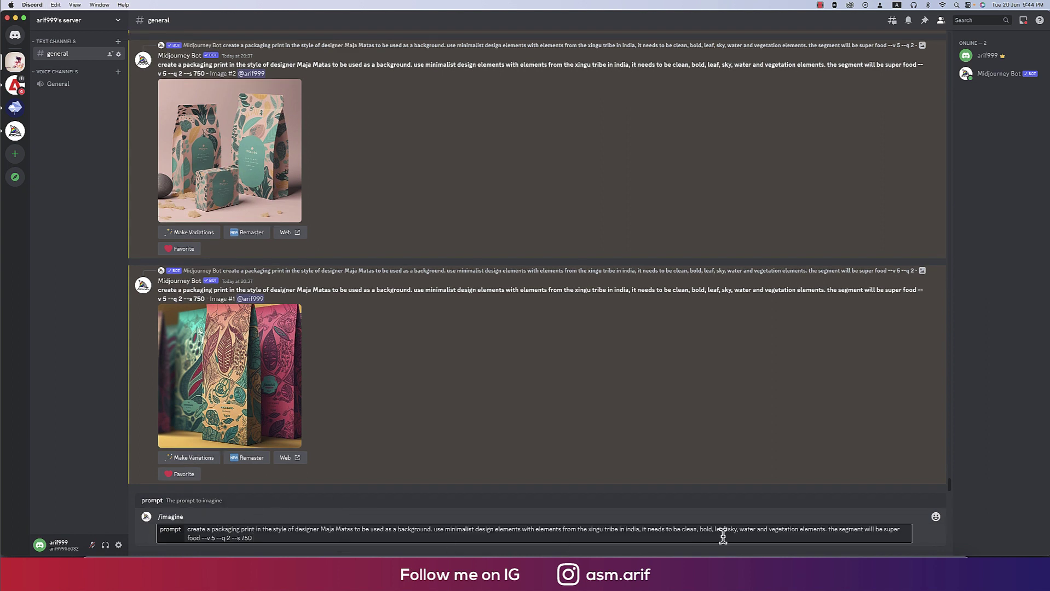
Delete 'be super' and the designer-style phrase from the prompt, then send it.
left_click_drag(740, 530, 902, 531)
left_click(876, 537)
key("BackSpace")
left_click_drag(322, 530, 353, 529)
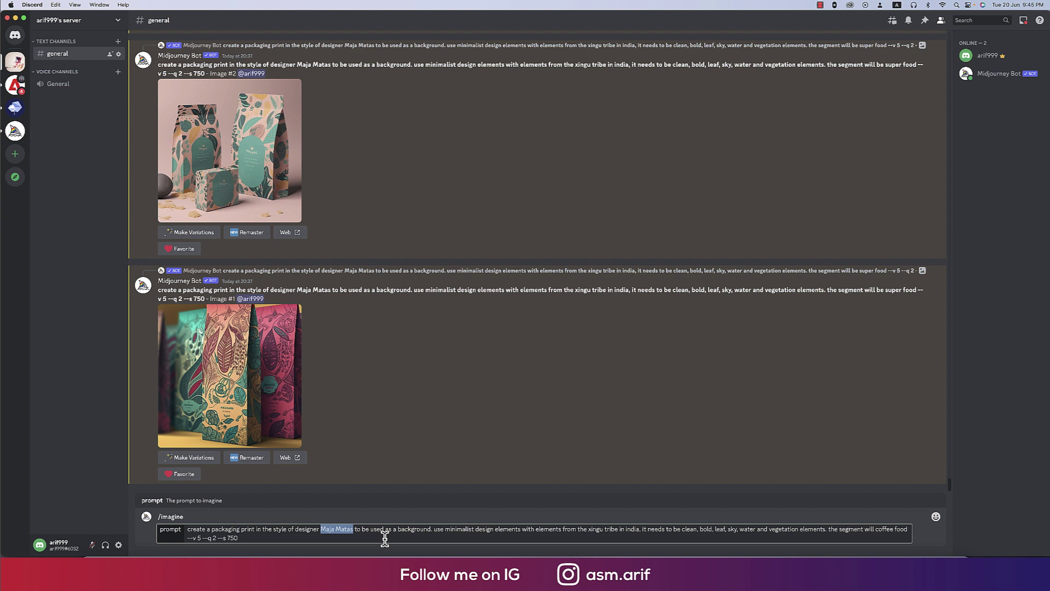
key("BackSpace")
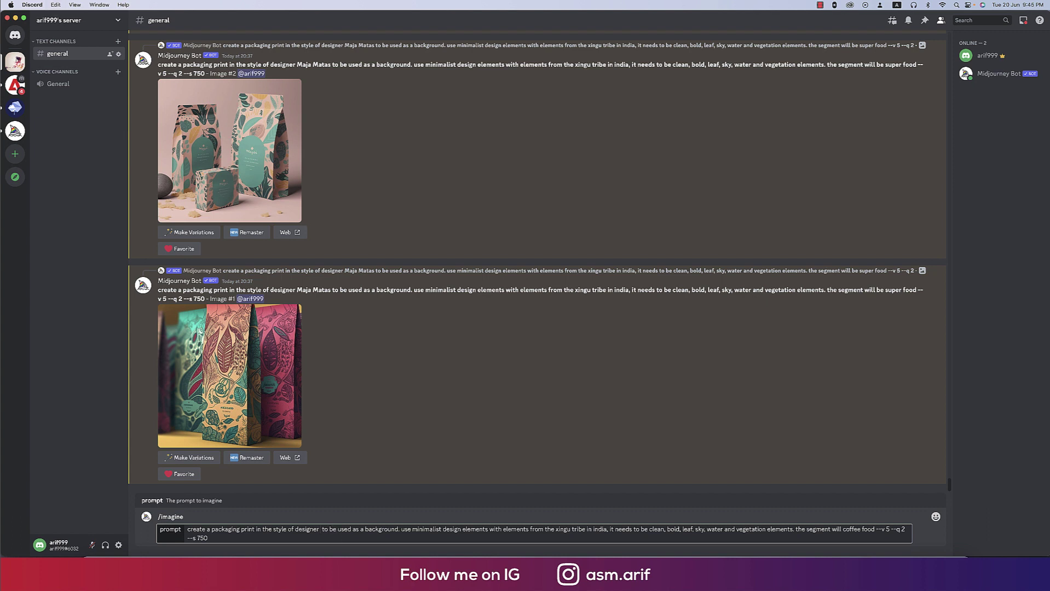
key("super+z")
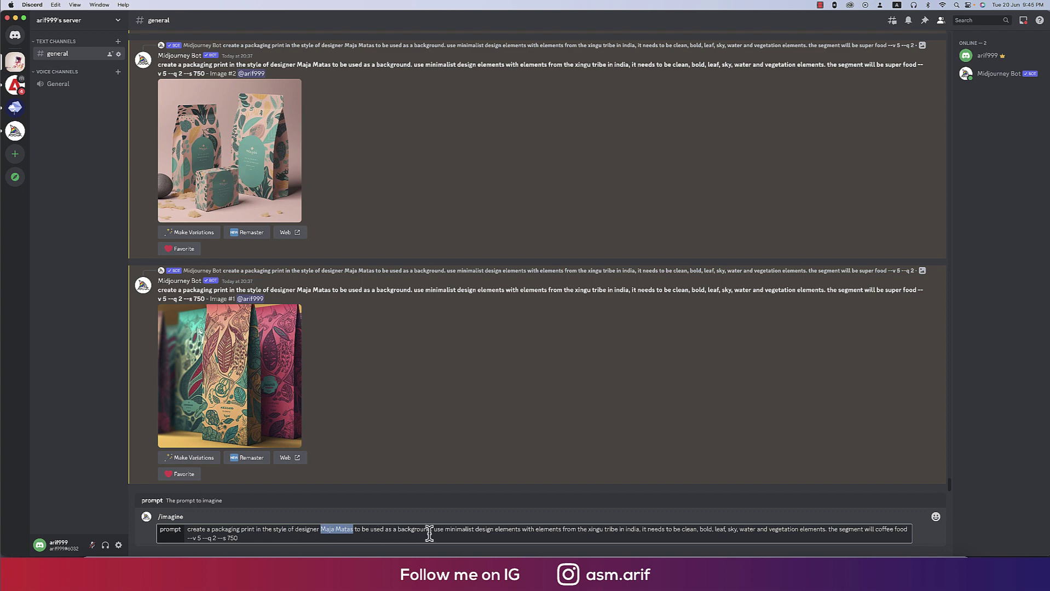
left_click_drag(430, 530, 240, 530)
key("BackSpace")
key("Return")
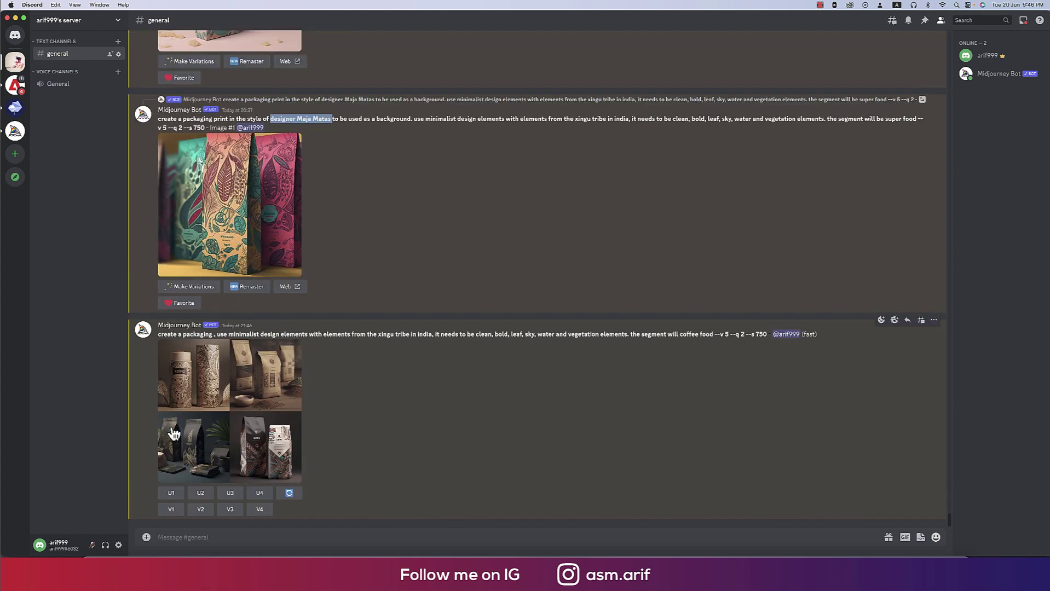
Preview the new packaging grid, then request upscales U1, U2 and U3.
left_click(270, 459)
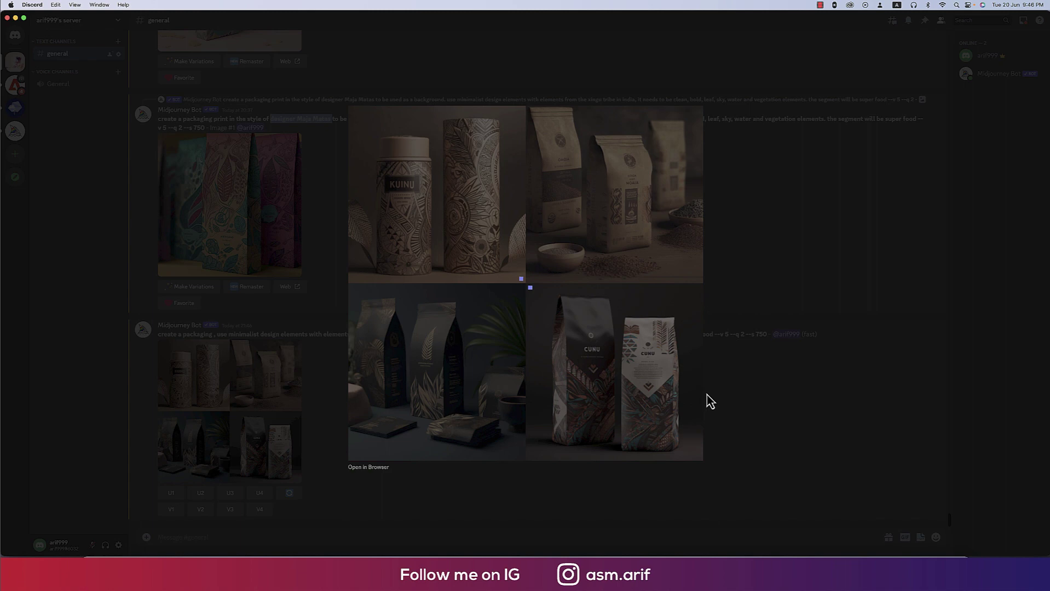
left_click(723, 401)
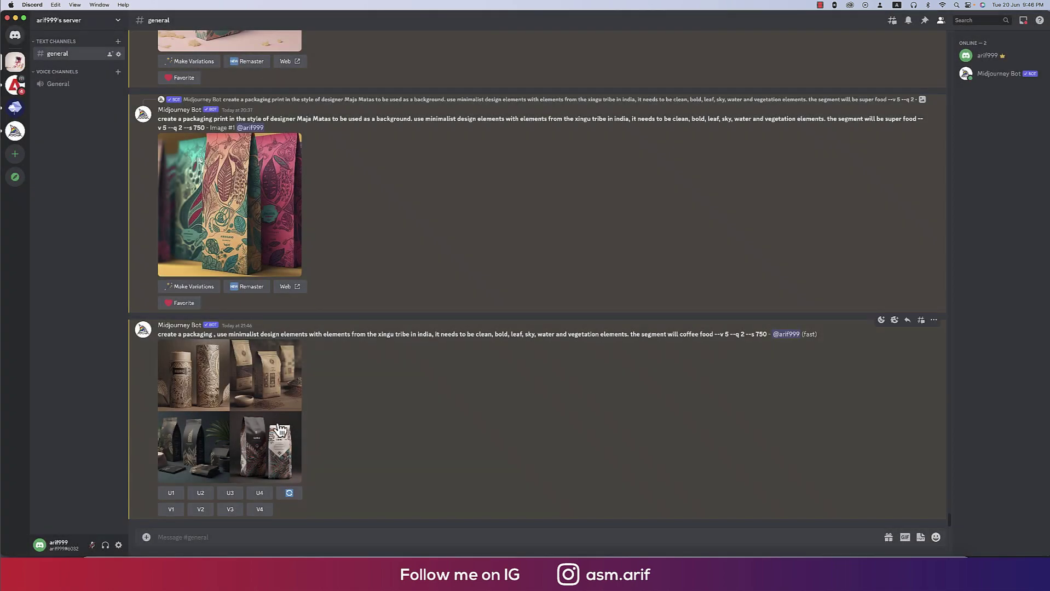
left_click(170, 493)
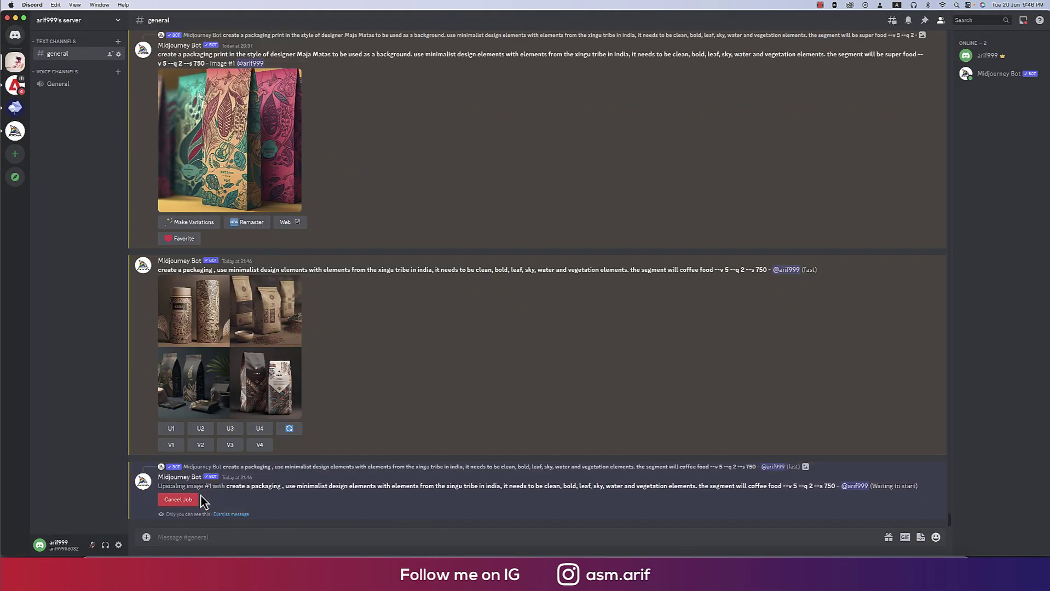
left_click(200, 429)
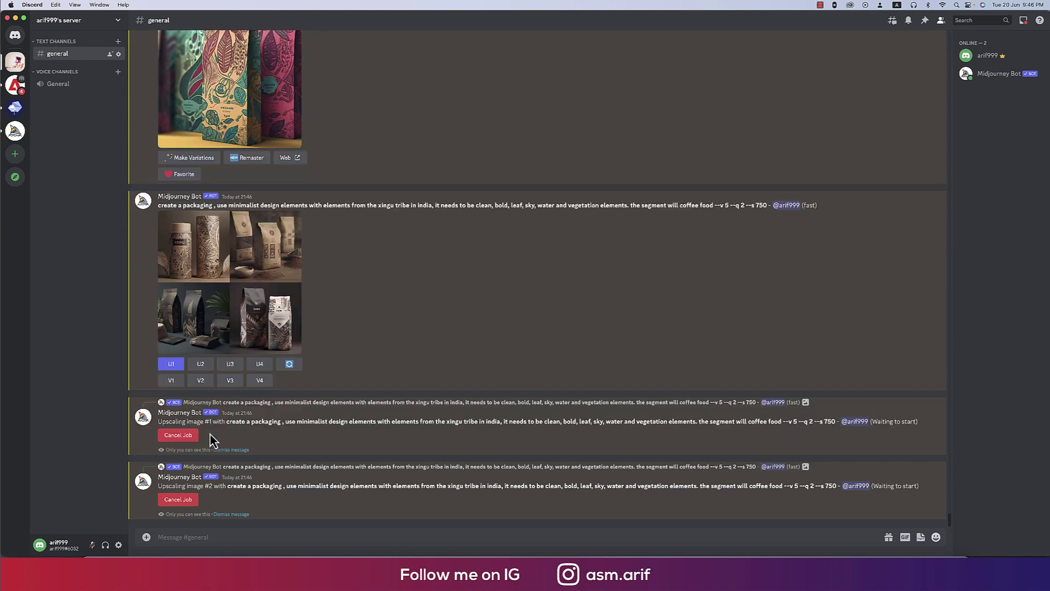
left_click(230, 364)
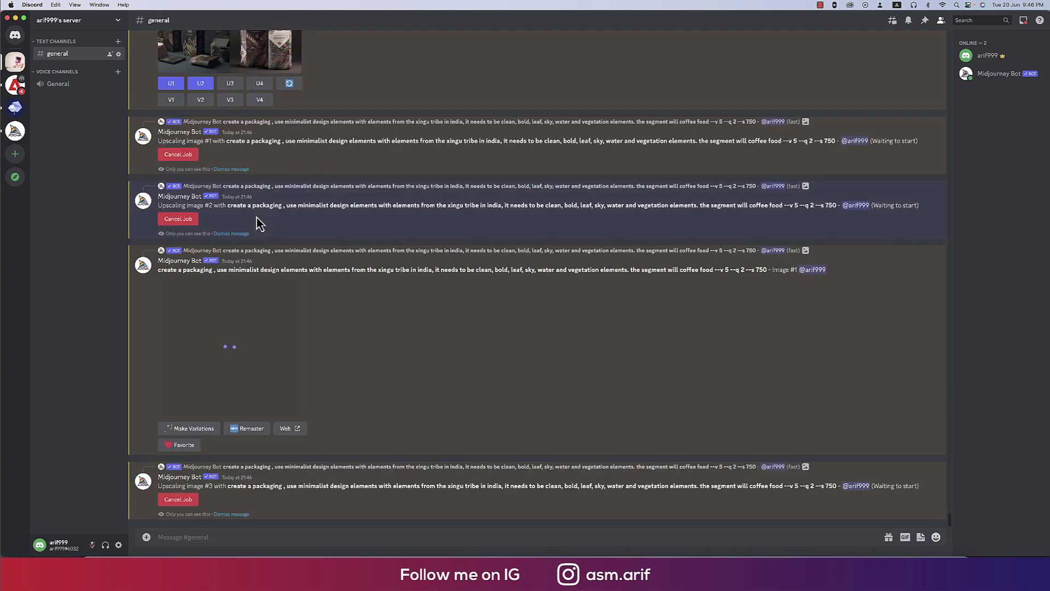
scroll(270, 335, "up", 1)
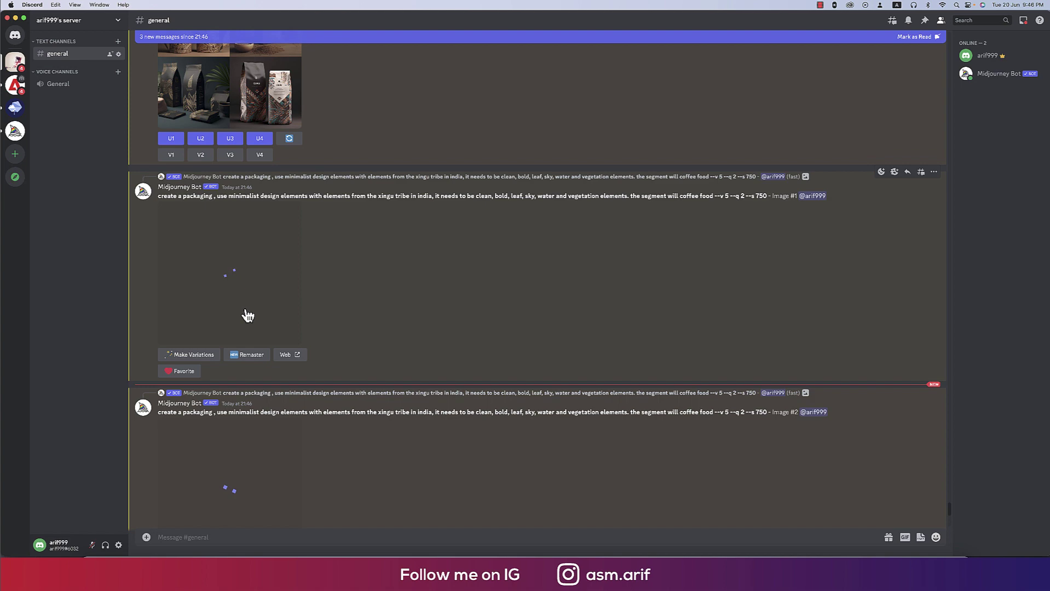
Open the Image #1 and Image #2 upscales in the browser.
left_click(257, 292)
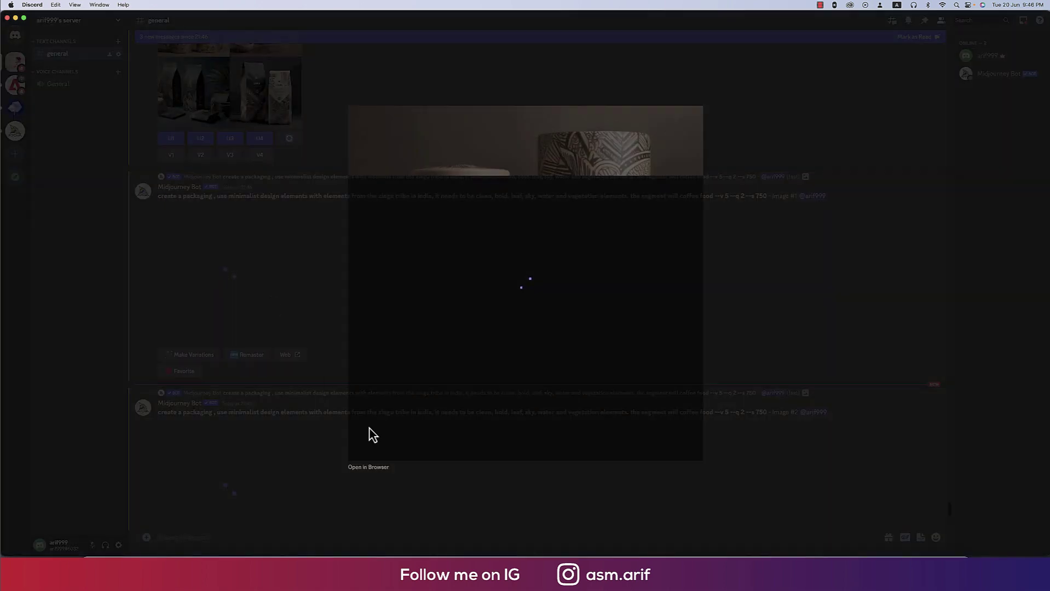
left_click(370, 470)
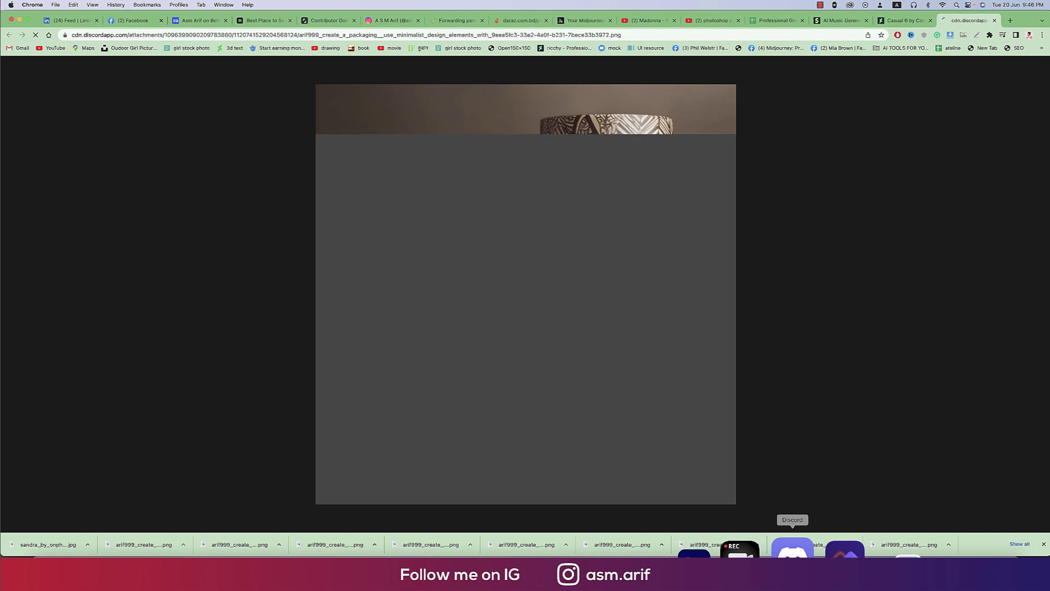
left_click(793, 551)
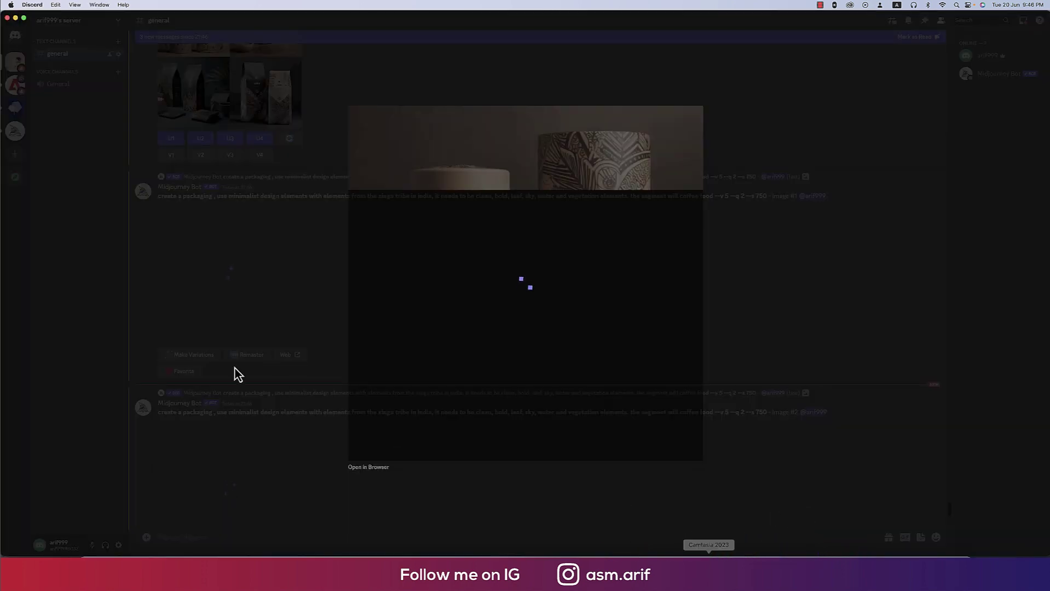
left_click(242, 383)
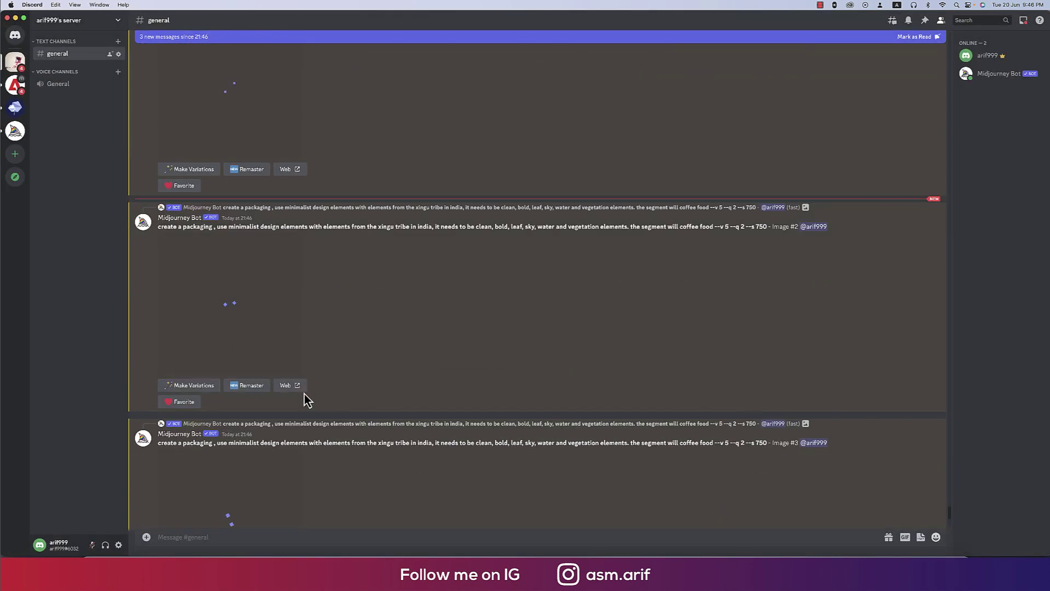
left_click(249, 340)
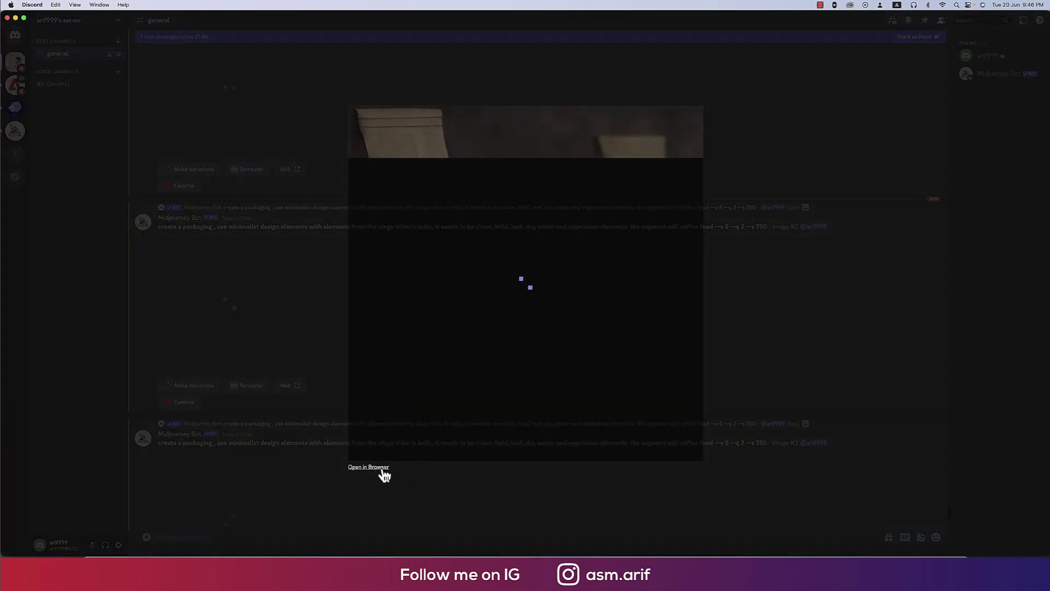
left_click(383, 471)
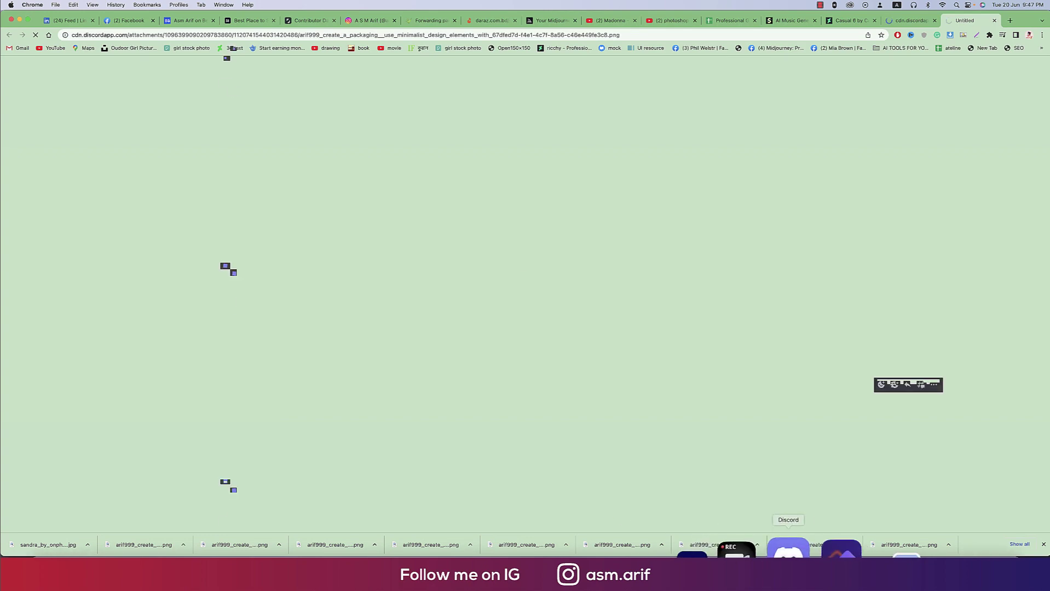
left_click(789, 552)
left_click(290, 447)
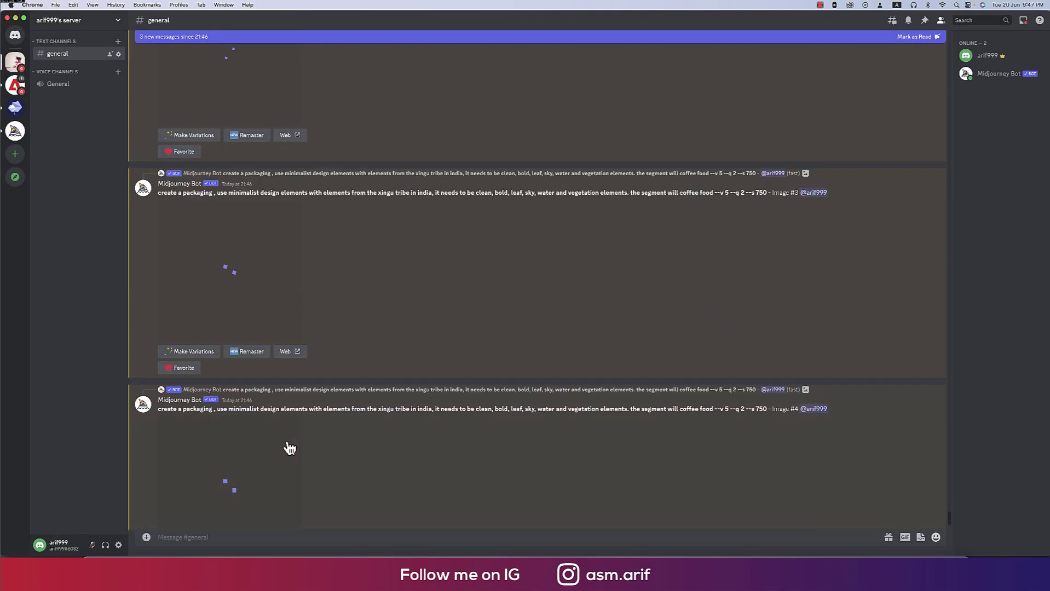
Open the Image #3 and #4 upscales in the browser and view the KUINU packaging full size.
left_click(258, 312)
left_click(364, 469)
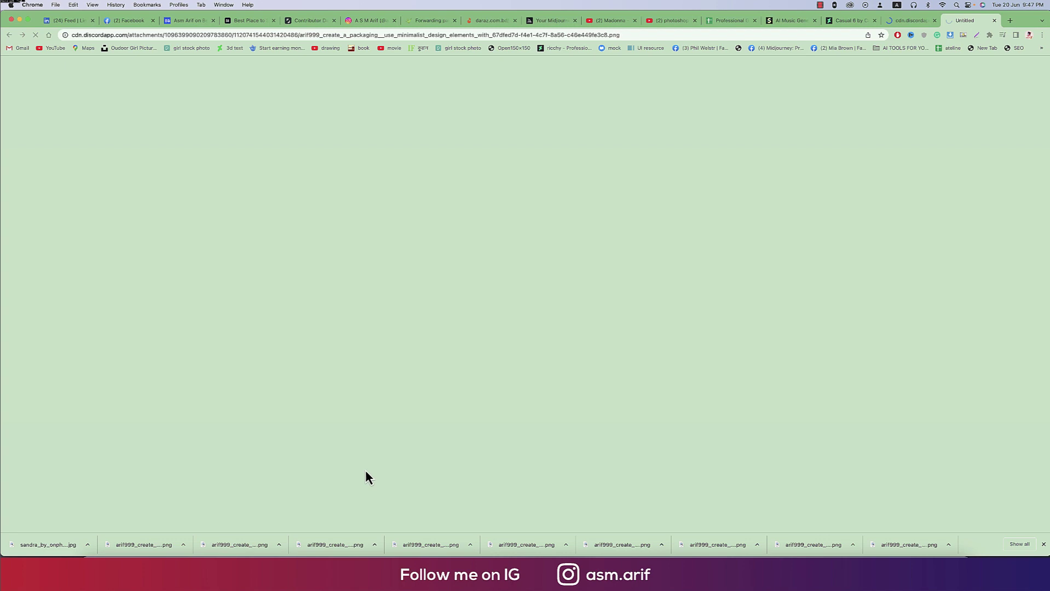
left_click(794, 554)
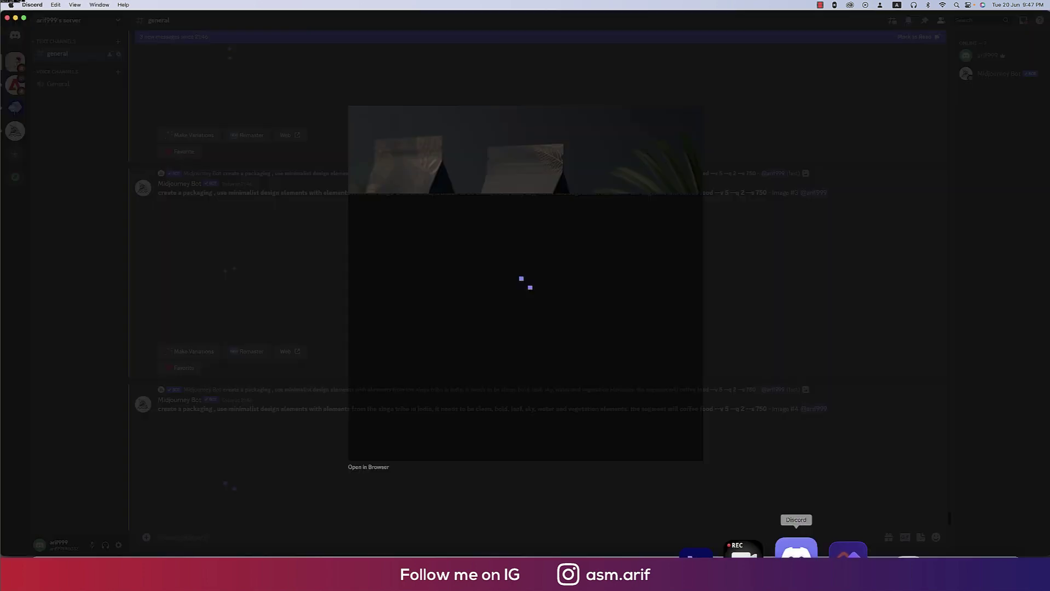
left_click(441, 460)
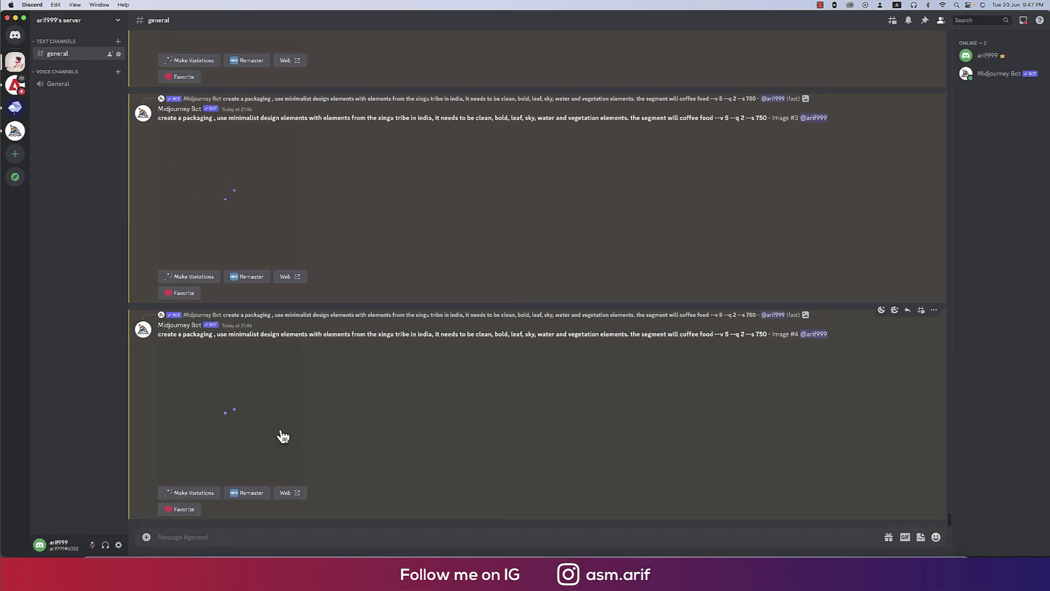
left_click(283, 437)
left_click(808, 22)
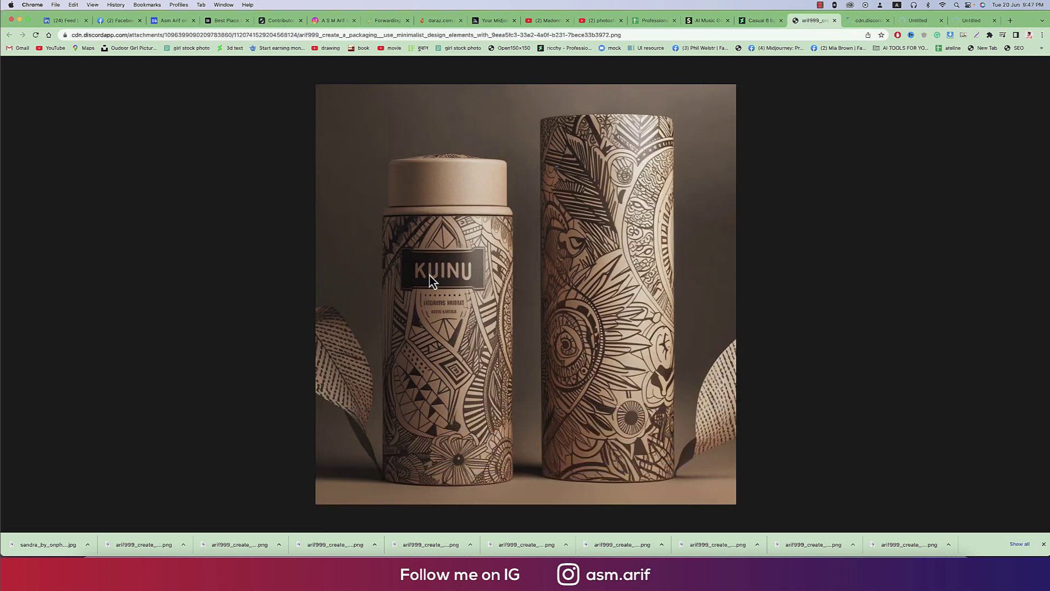
left_click(858, 22)
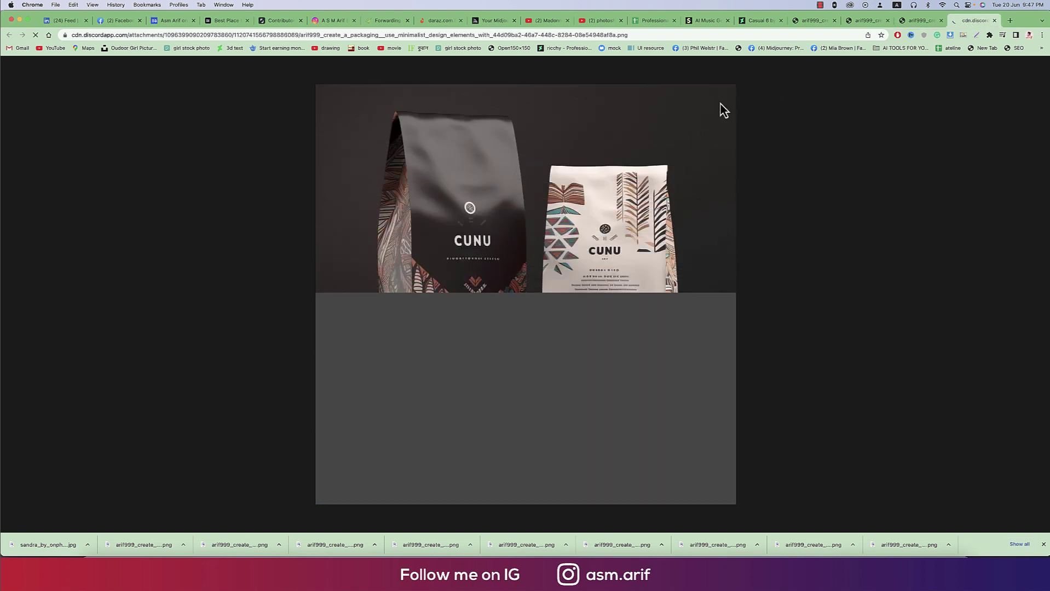
left_click(920, 20)
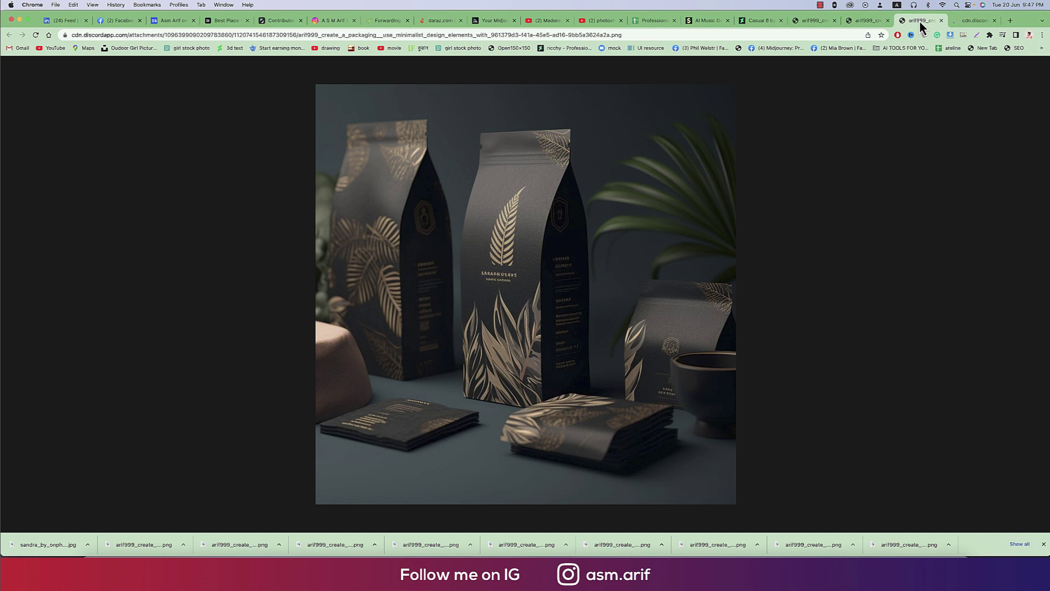
left_click(959, 22)
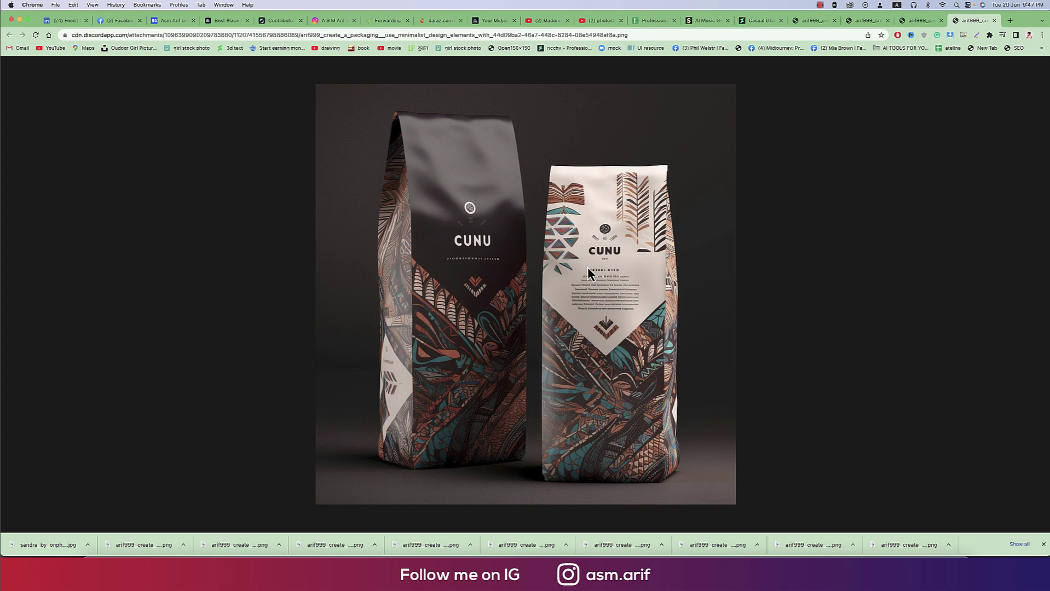
left_click(924, 20)
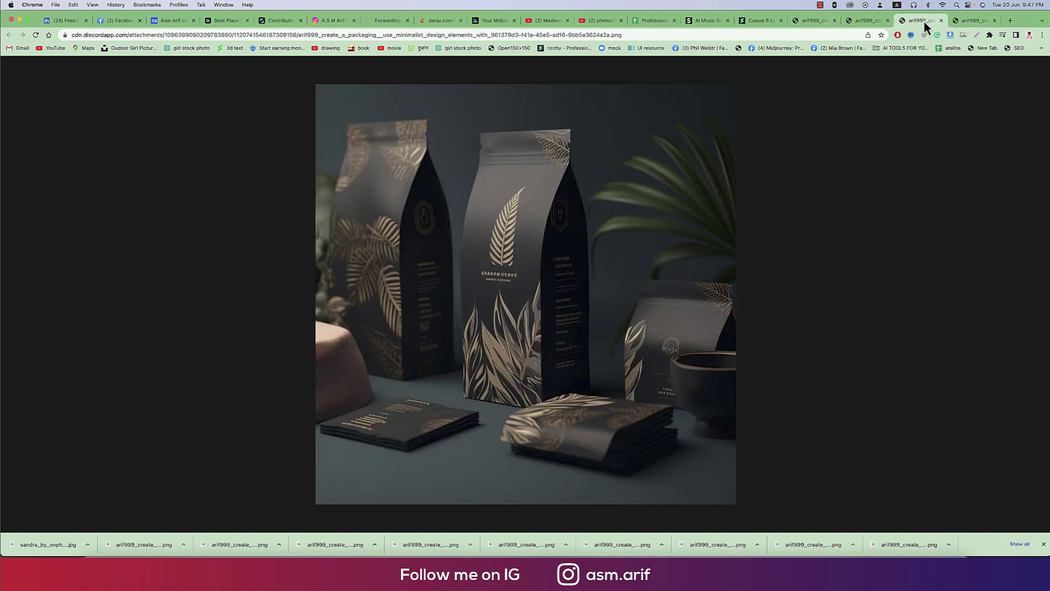
left_click(863, 22)
left_click(812, 24)
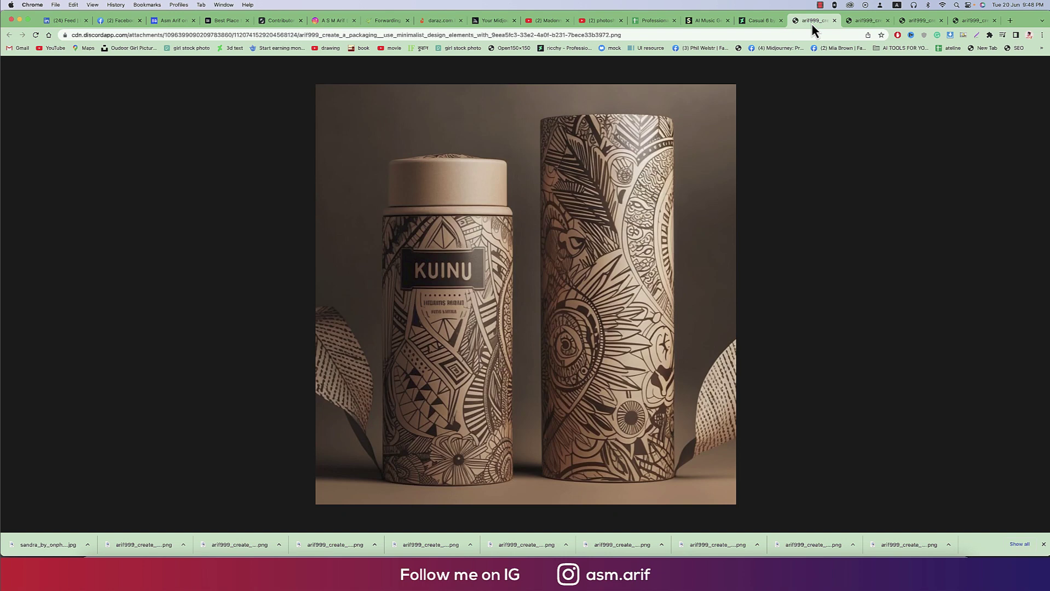